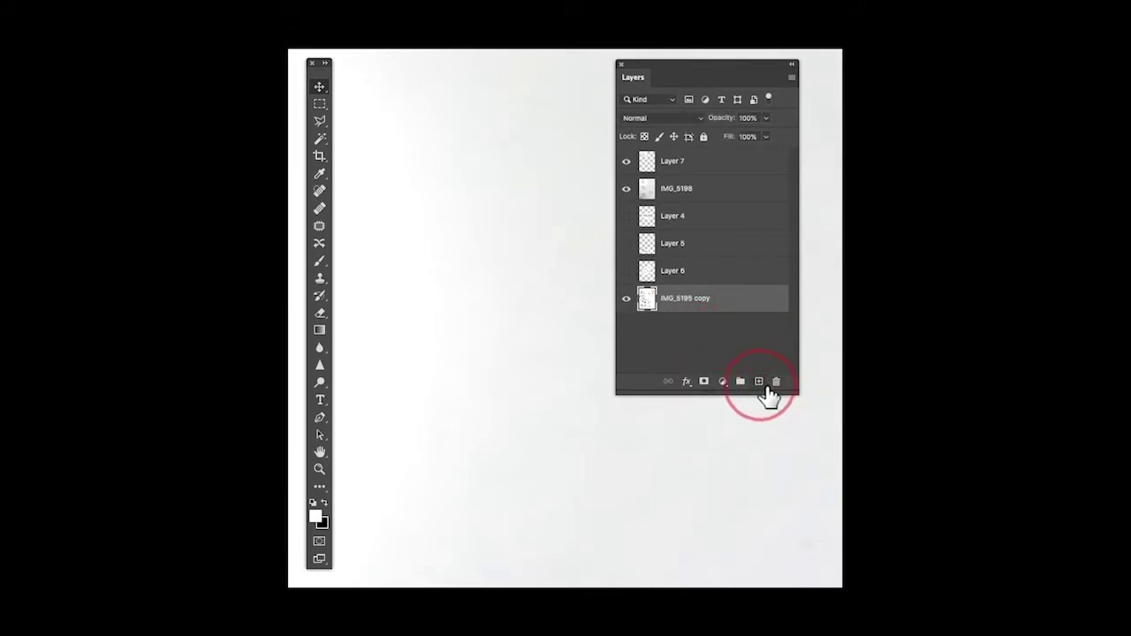
- Create a new layer above IMG_5195 copy and group the two layers together
left_click(760, 383)
left_click(745, 305)
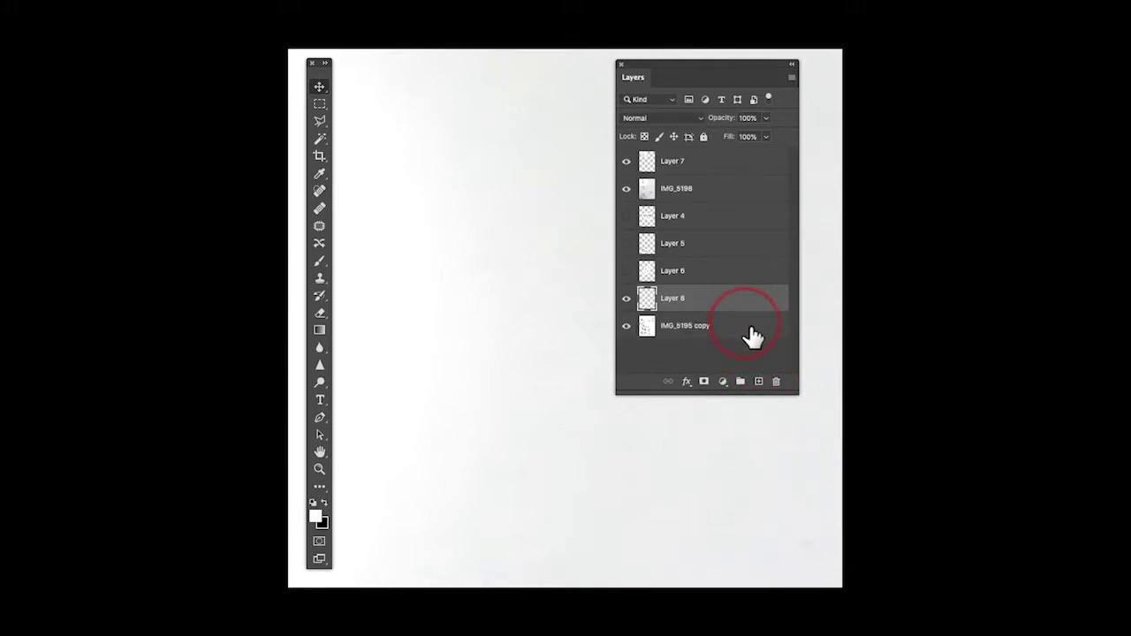
left_click(747, 326, "shift")
left_click(742, 384)
left_click(654, 295)
left_click(742, 384)
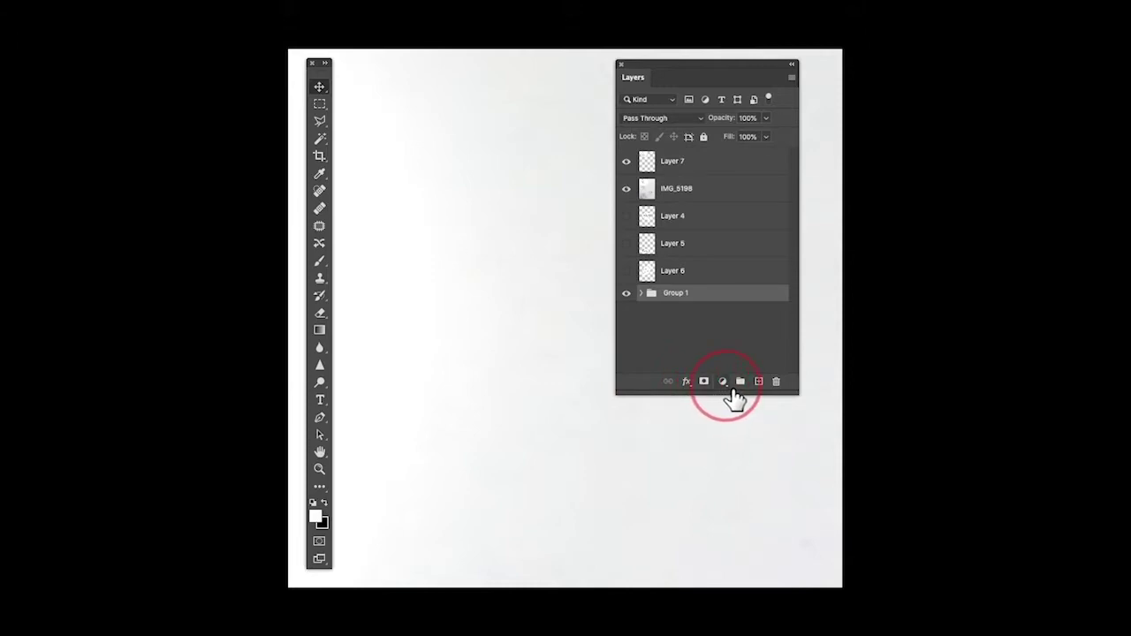
- Add a Levels adjustment layer above Group 1 and open its properties
left_click(729, 391)
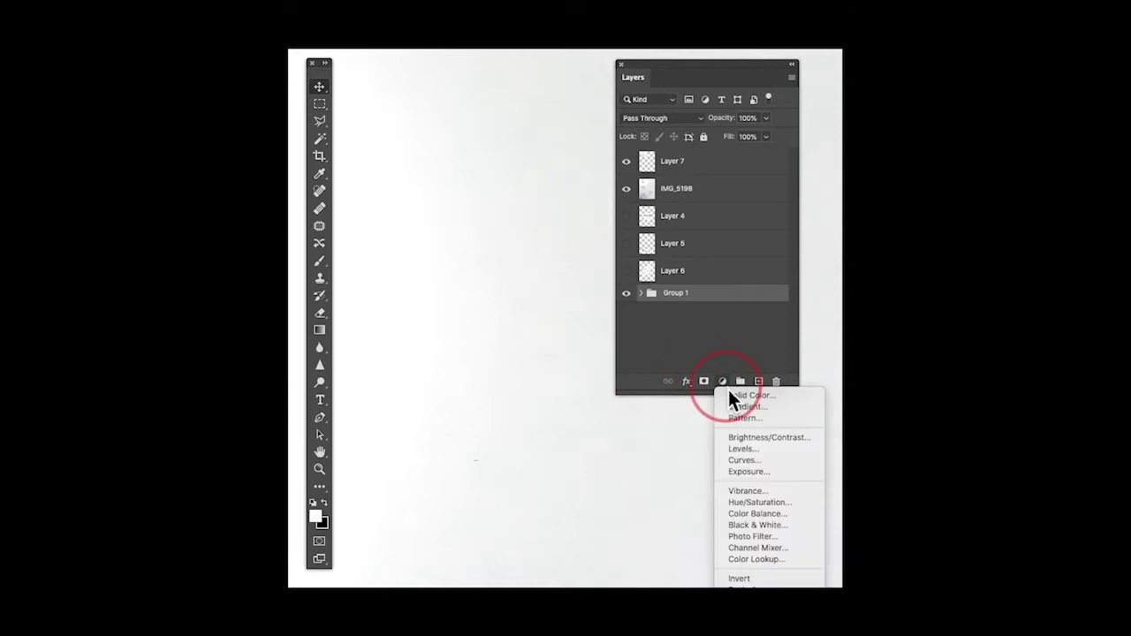
left_click(762, 452)
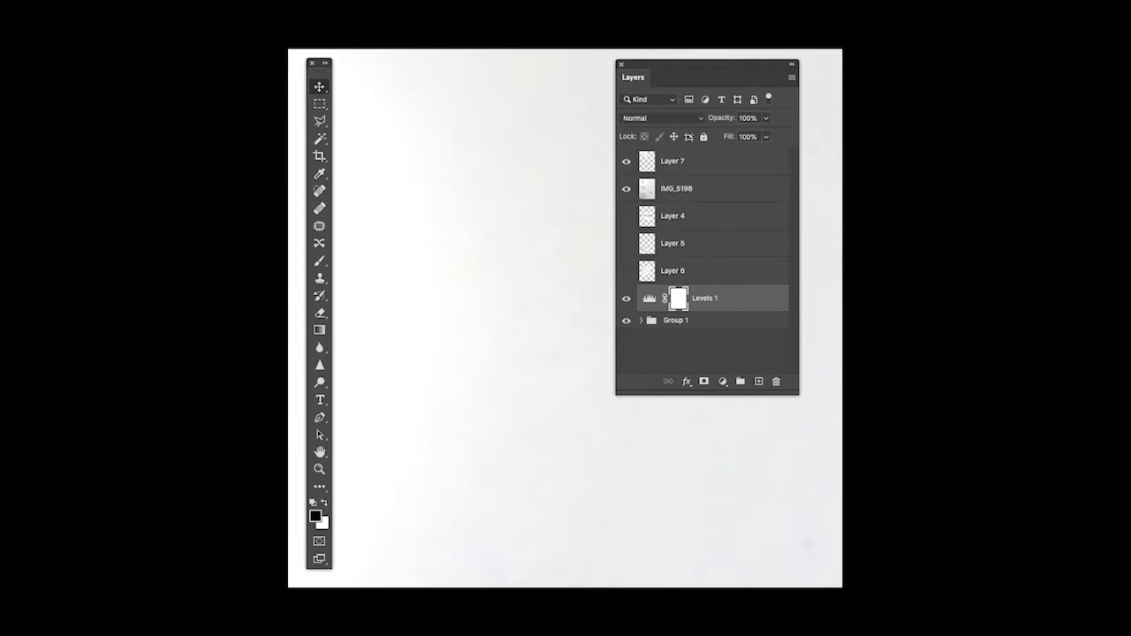
double_click(650, 297)
left_click_drag(663, 321, 714, 357)
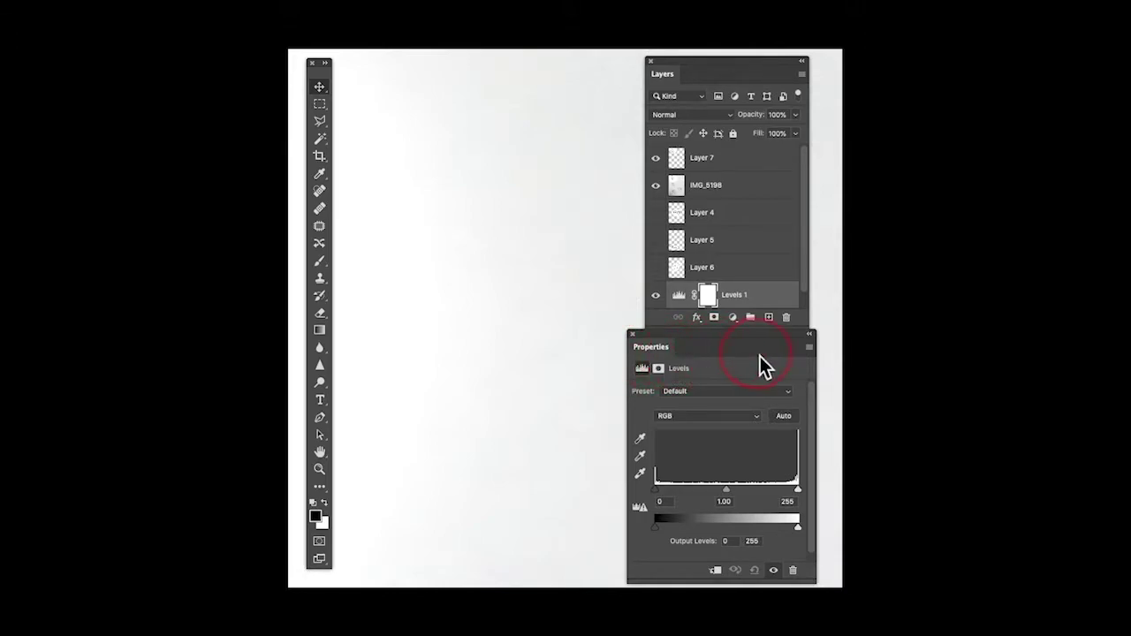
left_click(750, 303)
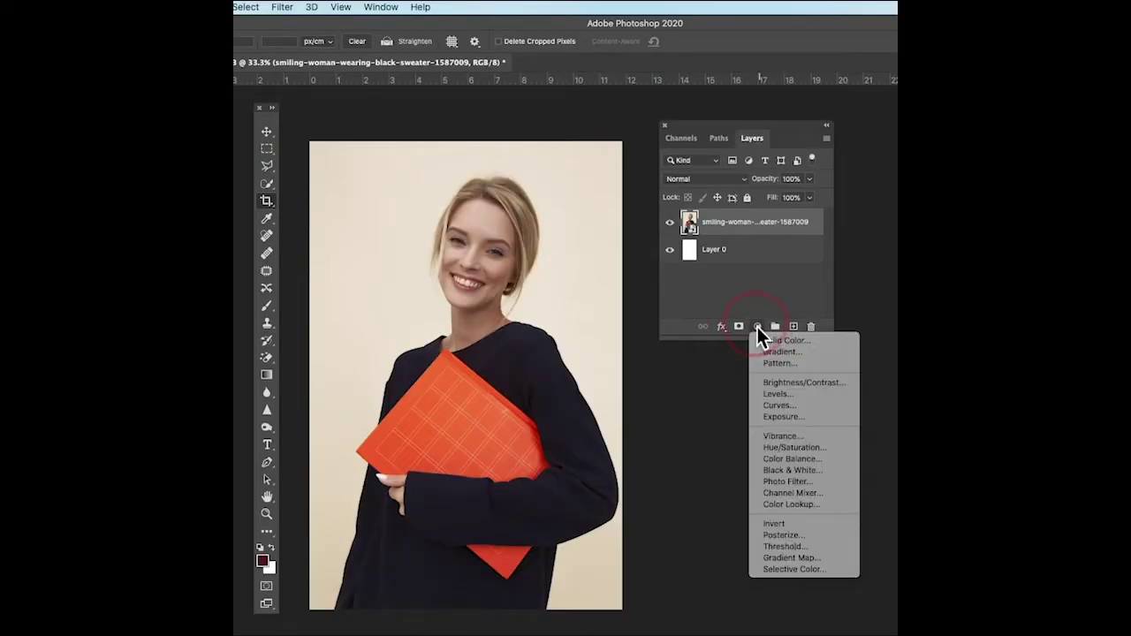
- Add a Levels adjustment layer to the portrait photo, and place its widened properties panel below the layer list
left_click(778, 398)
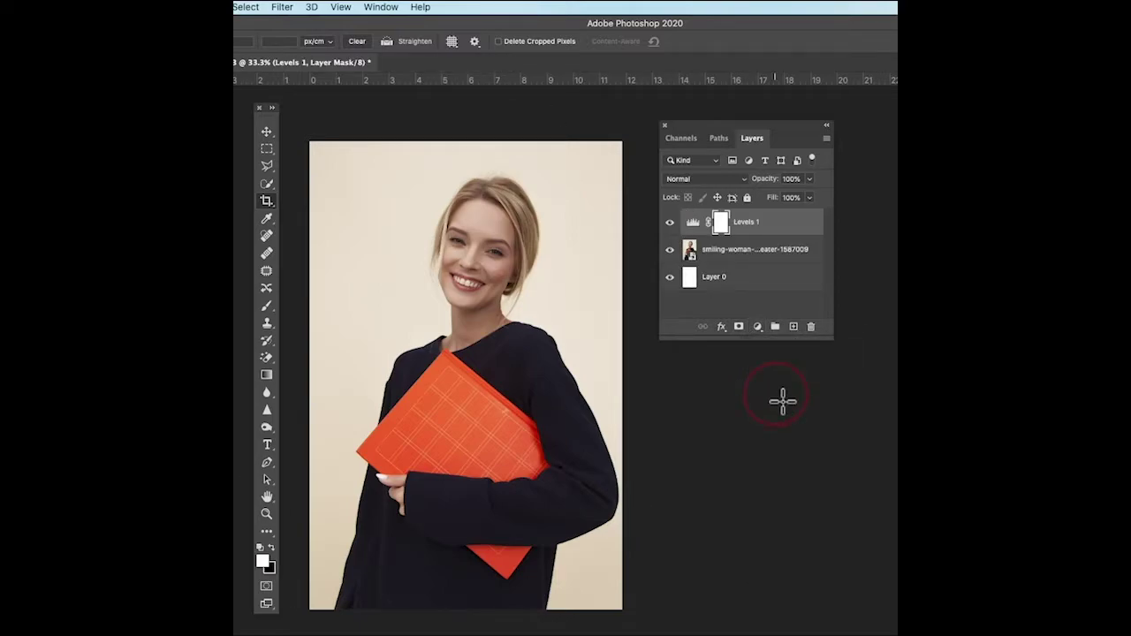
left_click(753, 138)
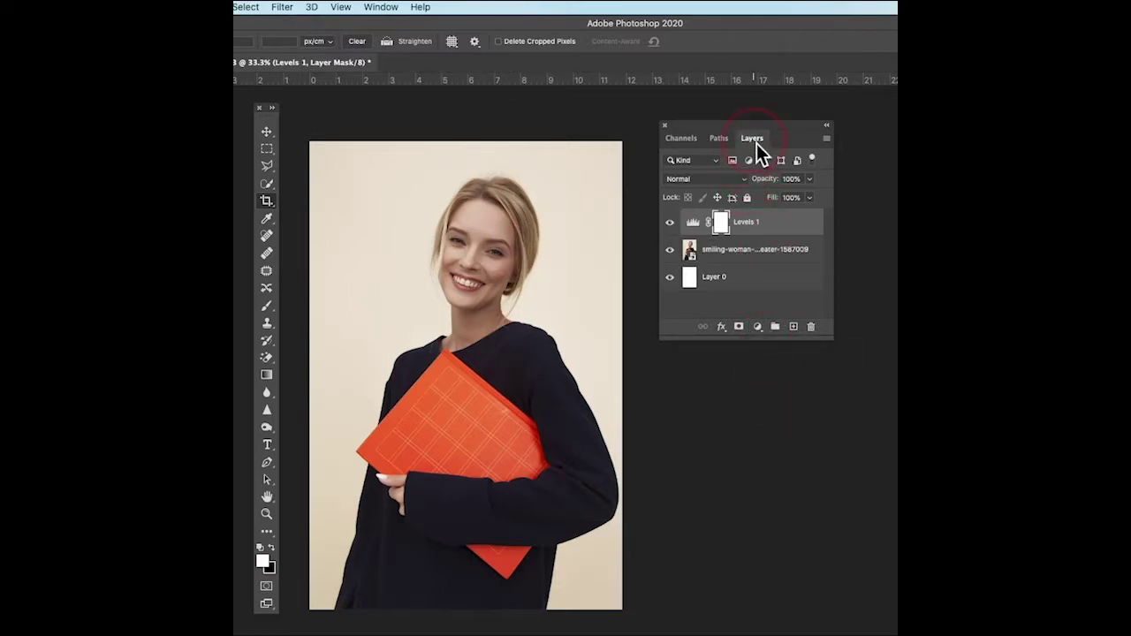
left_click(880, 104)
left_click_drag(889, 389, 688, 364)
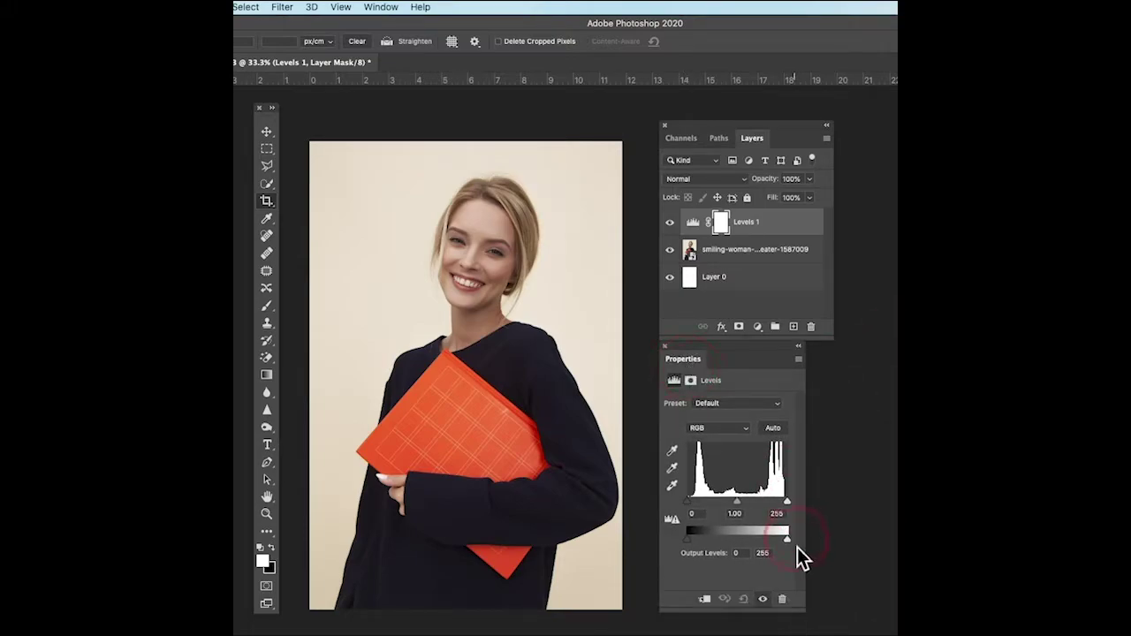
left_click_drag(803, 612, 858, 604)
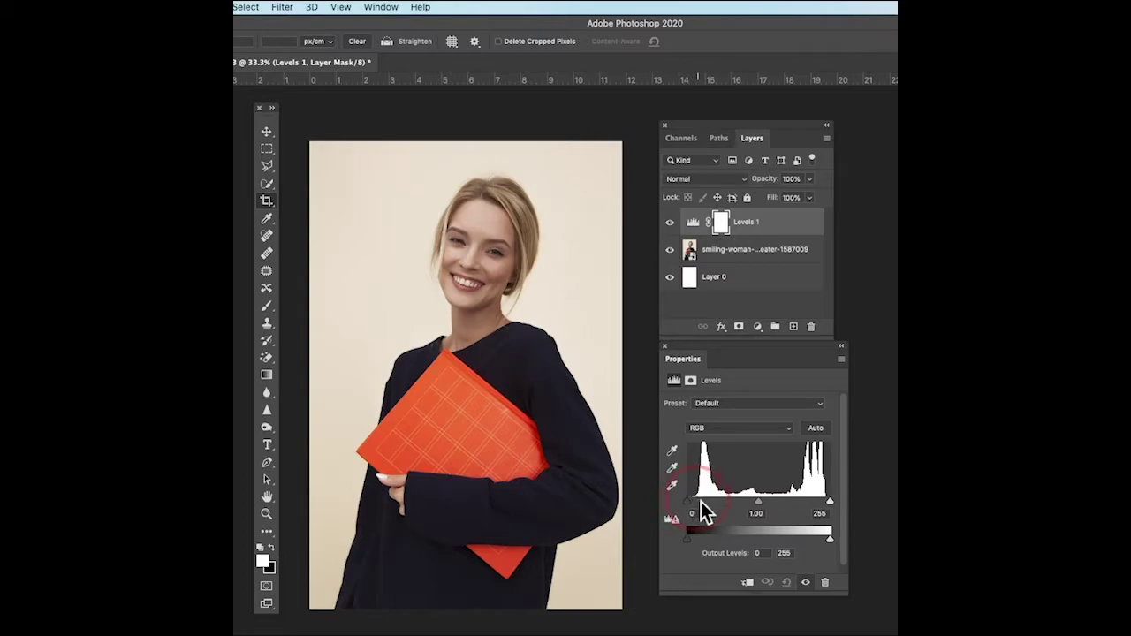
- Try raising the black input level to 19 and 37 while lowering the white level, and restore them to 0 and 255
left_click_drag(694, 506, 703, 504)
left_click_drag(830, 501, 827, 506)
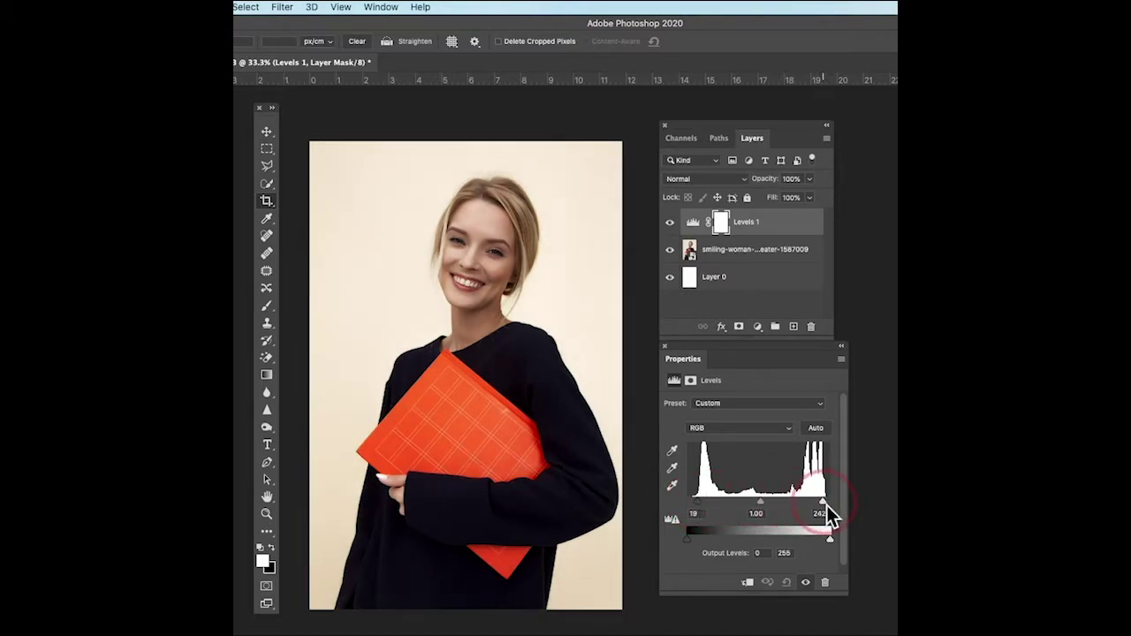
left_click(697, 501)
left_click_drag(697, 501, 712, 506)
left_click_drag(823, 503, 812, 505)
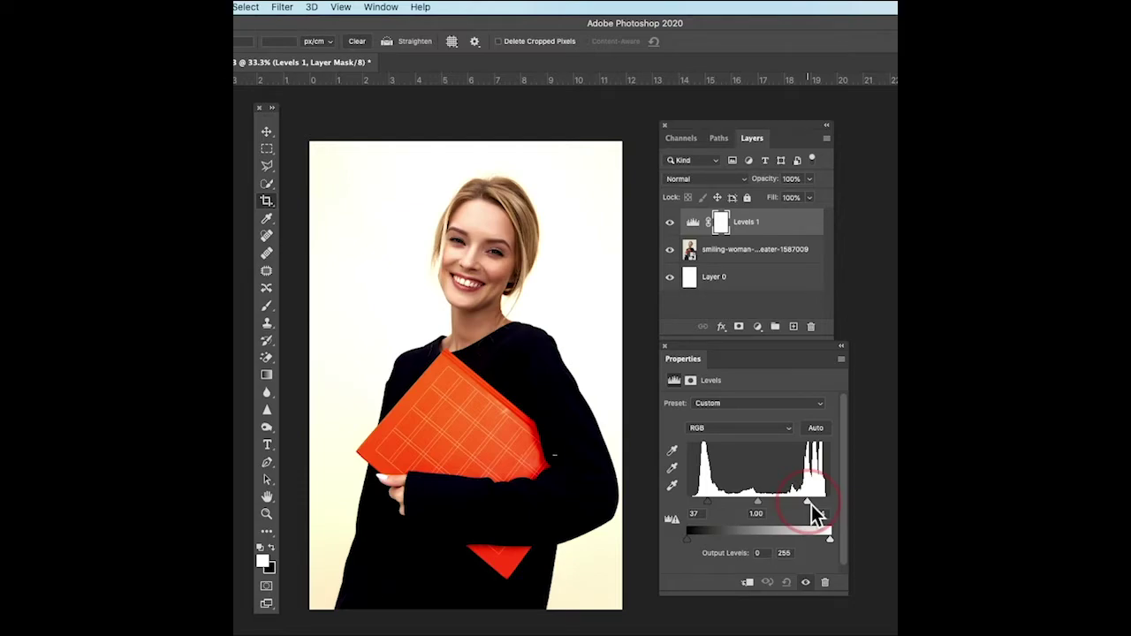
left_click_drag(812, 505, 839, 515)
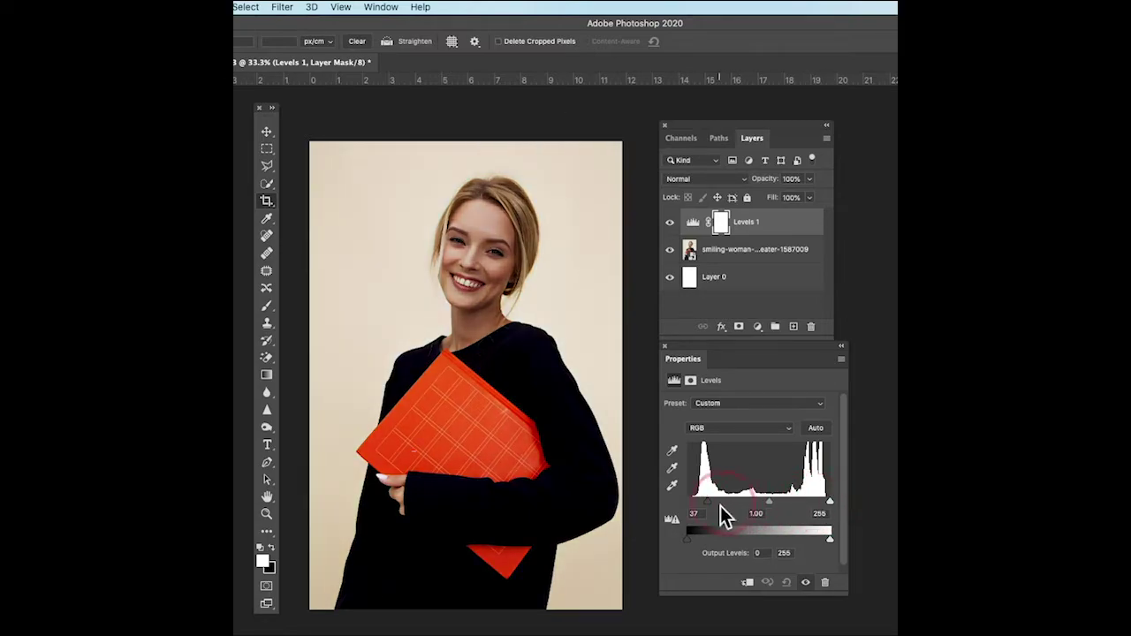
left_click_drag(712, 507, 679, 506)
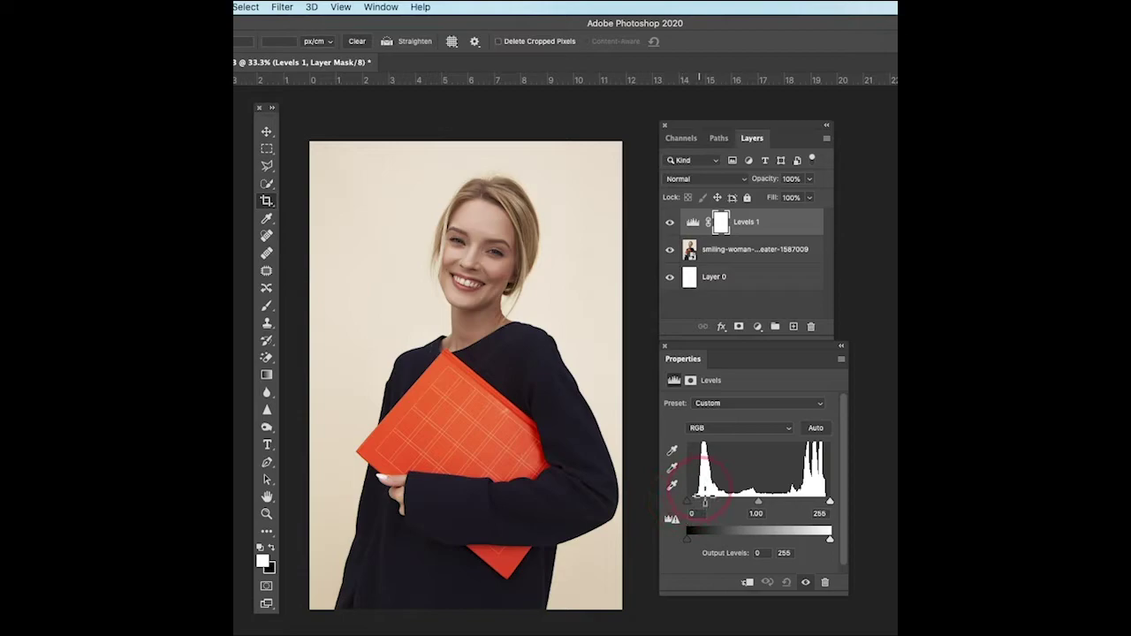
- Try midtone levels of 0.63, 1.00 and 1.04 on the portrait's Levels adjustment
left_click(760, 503)
left_click_drag(760, 507, 783, 509)
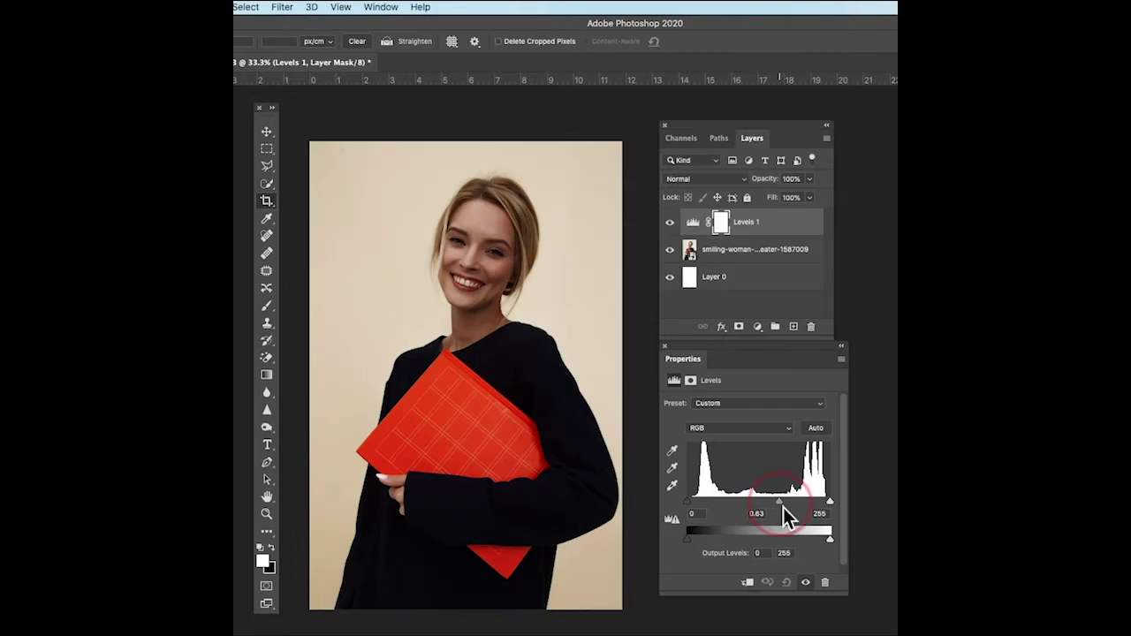
mouse_move(783, 507)
left_mouse_down()
mouse_move(745, 509)
mouse_move(764, 517)
left_mouse_up()
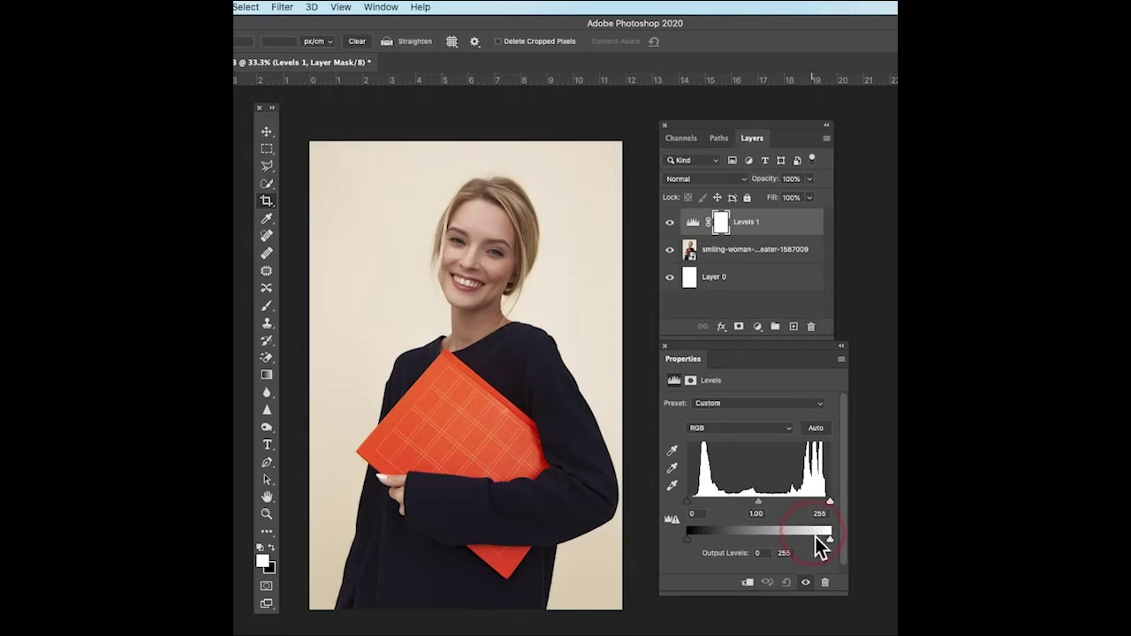
mouse_move(758, 504)
left_mouse_down()
mouse_move(772, 503)
mouse_move(755, 502)
mouse_move(764, 511)
left_mouse_up()
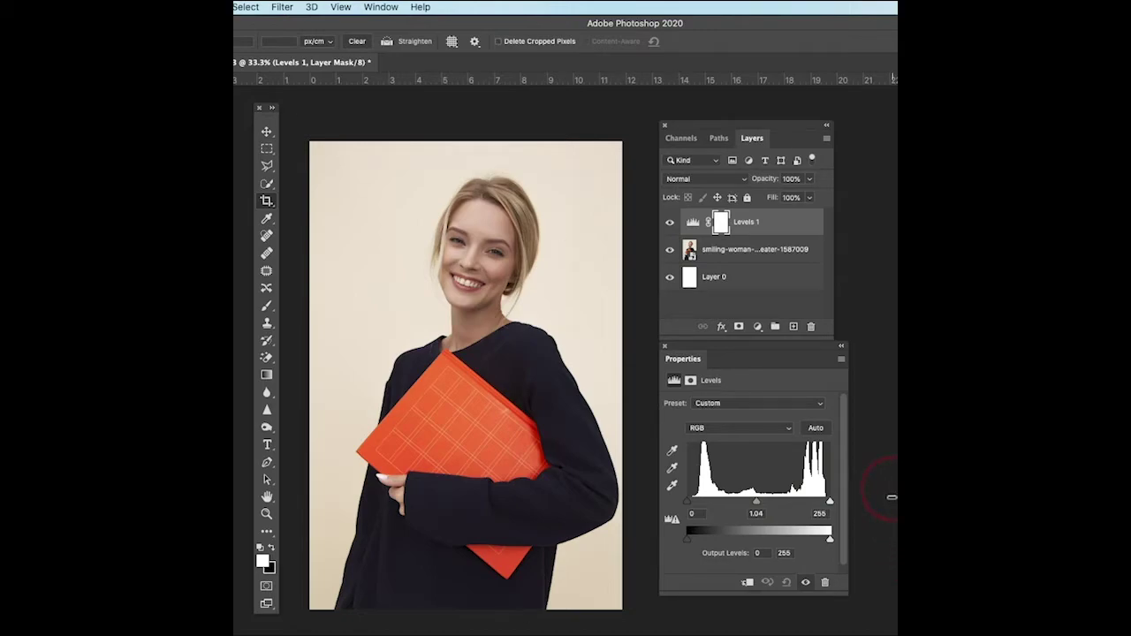
- Apply the automatic correction to the portrait's Levels adjustment
left_click(816, 429)
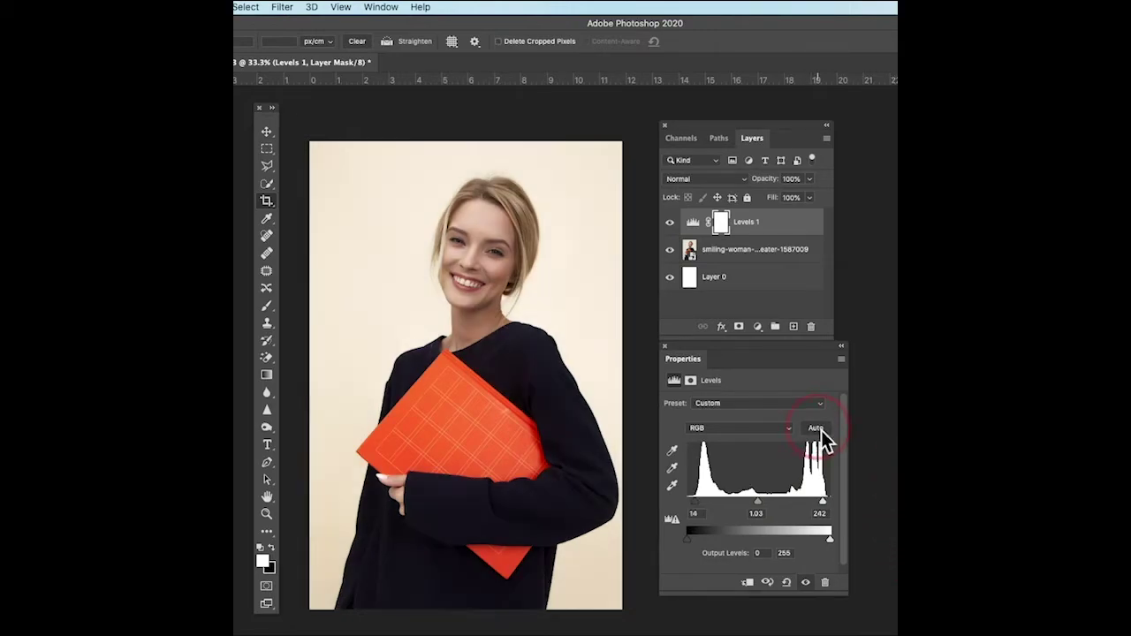
left_click(695, 502)
left_click(822, 504)
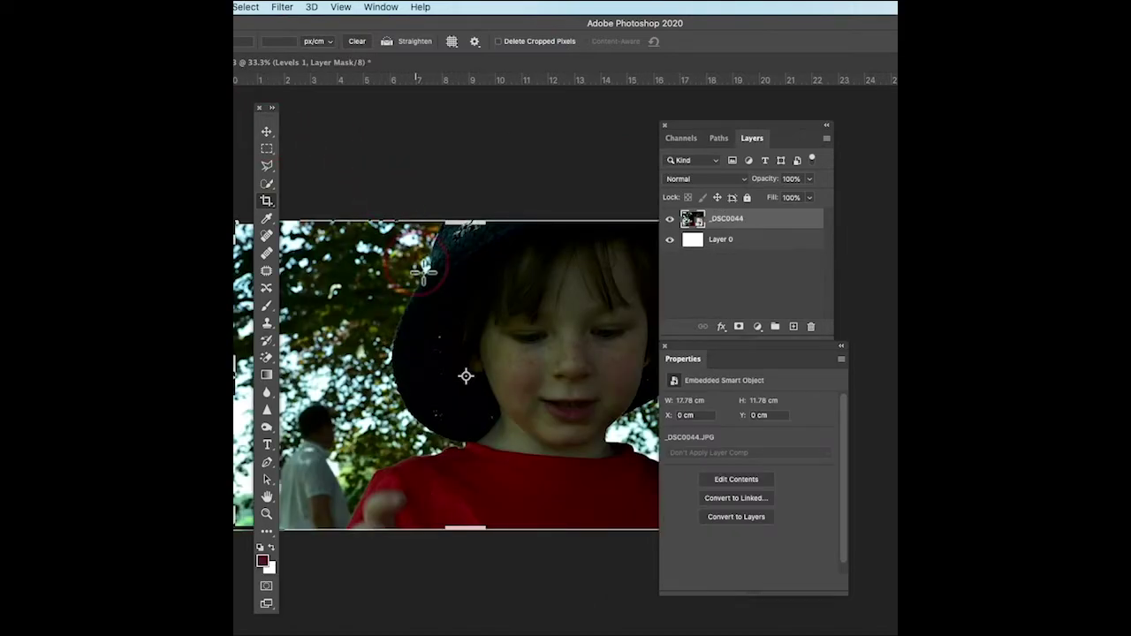
- Add a Levels adjustment layer above the _DSC0044 photo
key("super+minus")
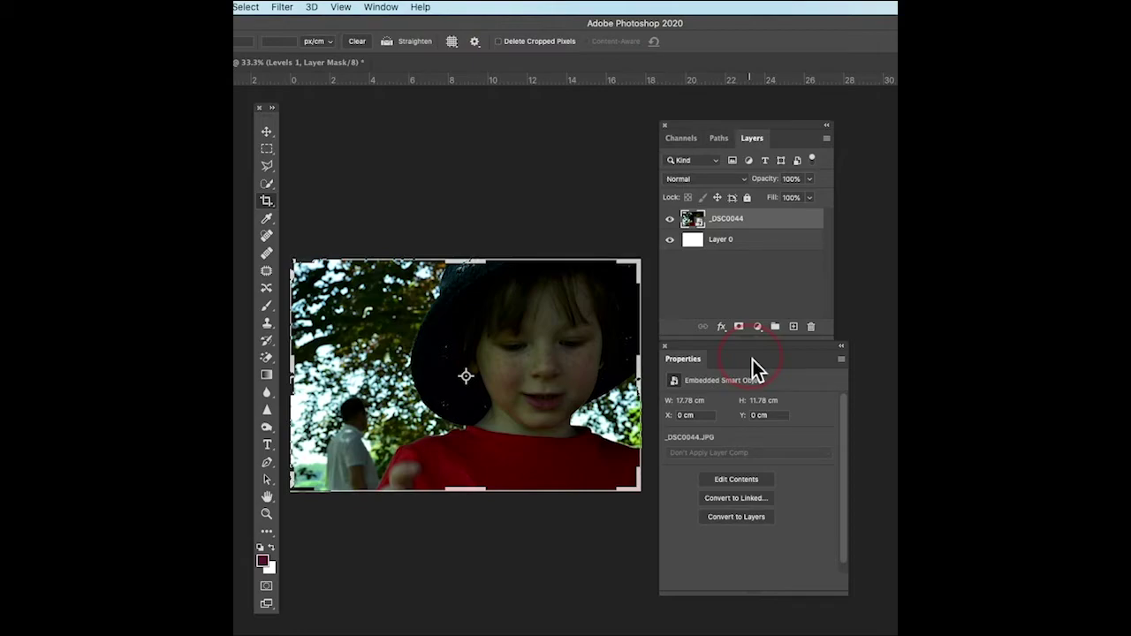
left_click(758, 328)
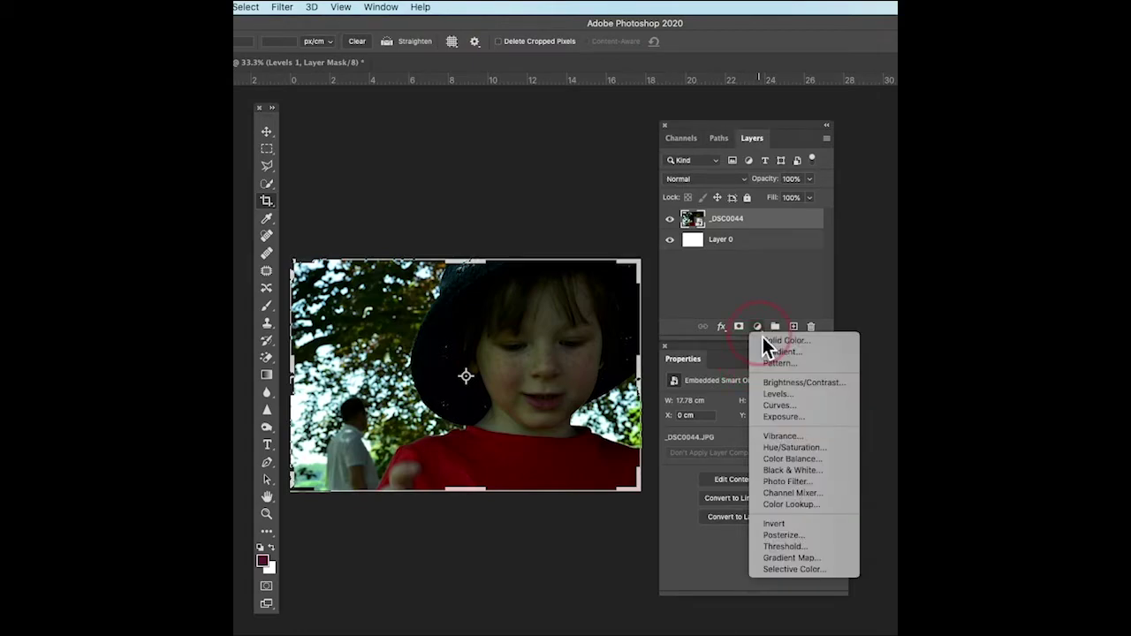
left_click(777, 394)
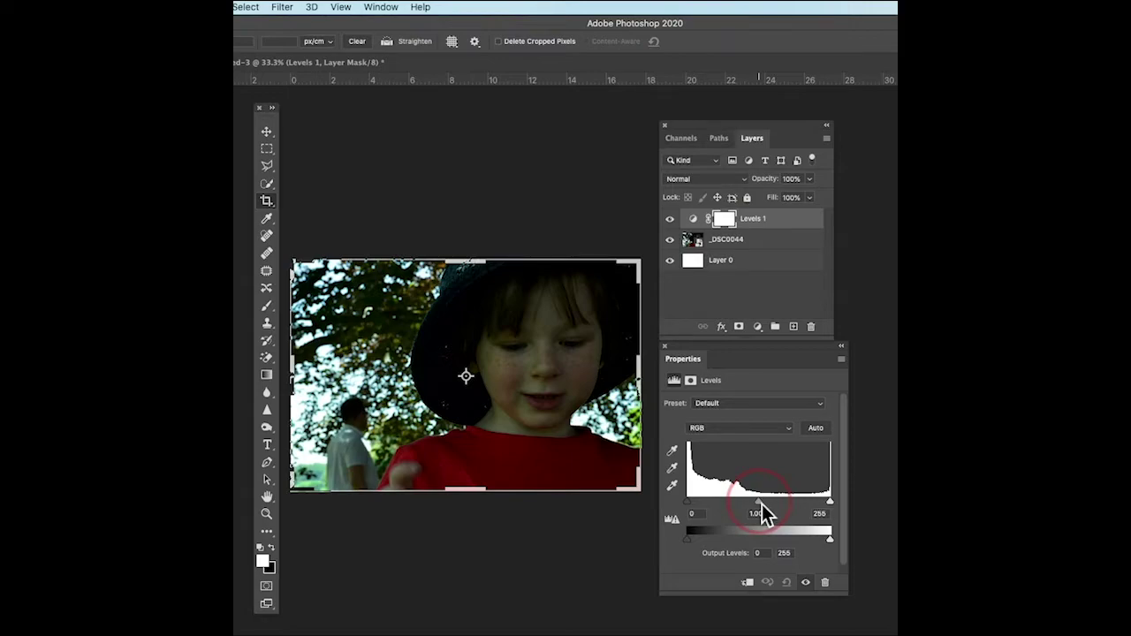
- Brighten the dark _DSC0044 photo by setting the Levels midtone value to 1.62
left_click_drag(762, 504, 738, 503)
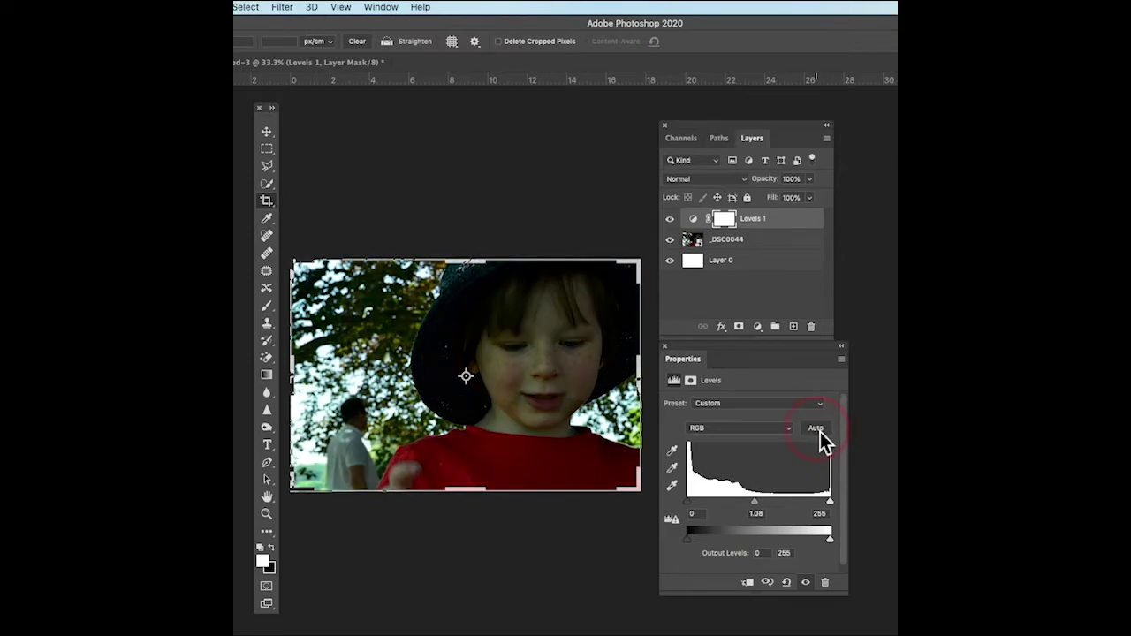
left_click_drag(756, 503, 743, 505)
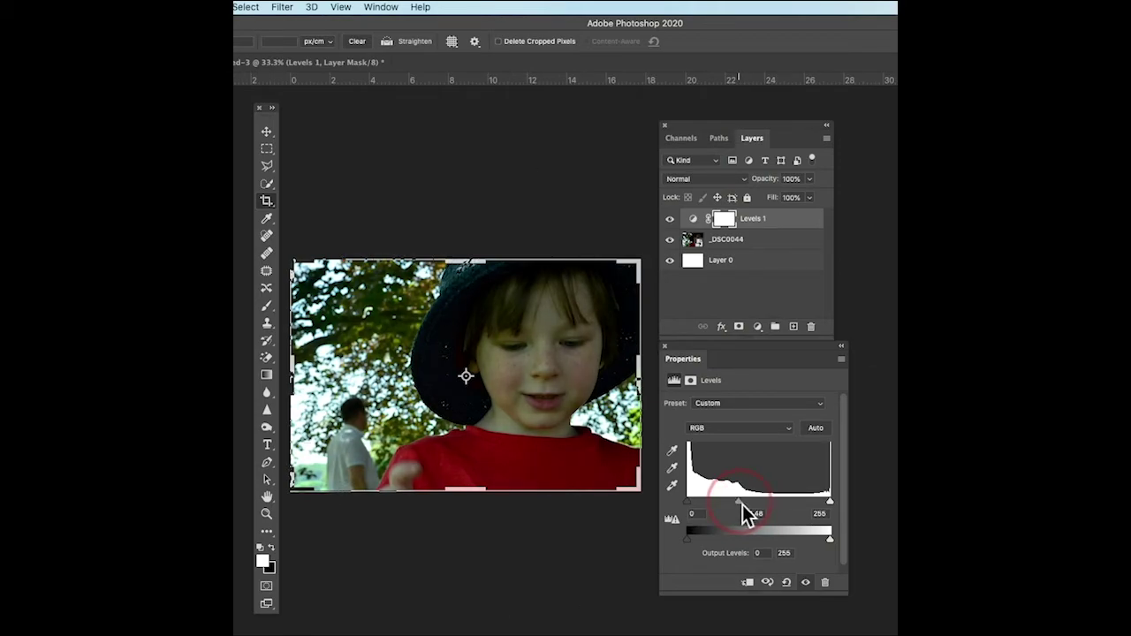
left_click_drag(740, 505, 737, 505)
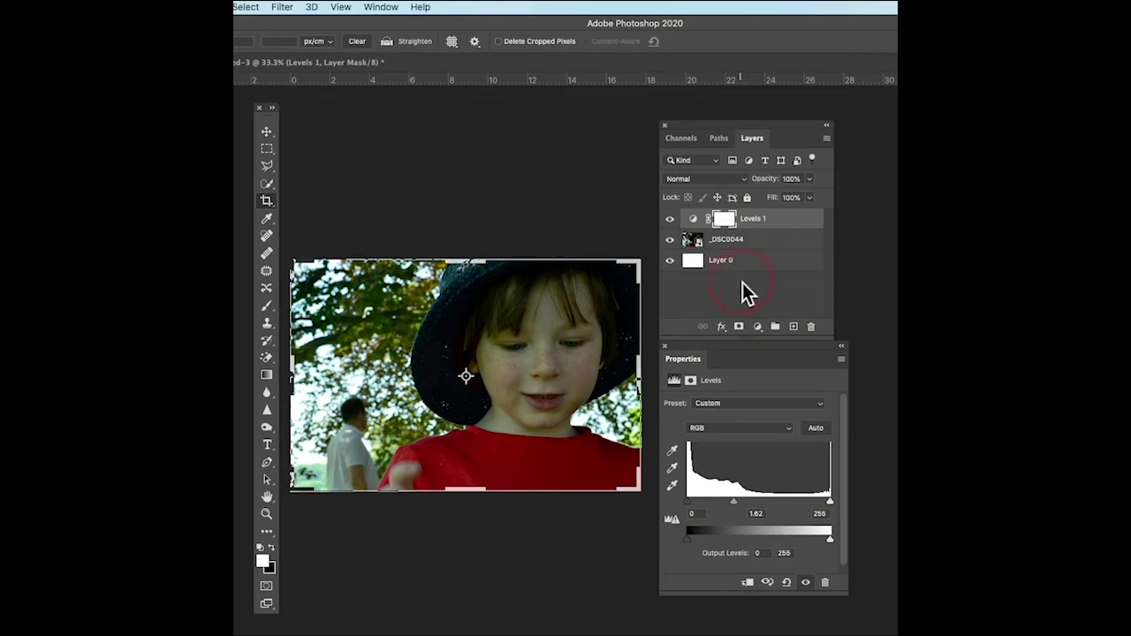
- Compare the _DSC0044 photo with its Levels adjustment hidden and shown, and view the adjustment's available colour channels
left_click(675, 220)
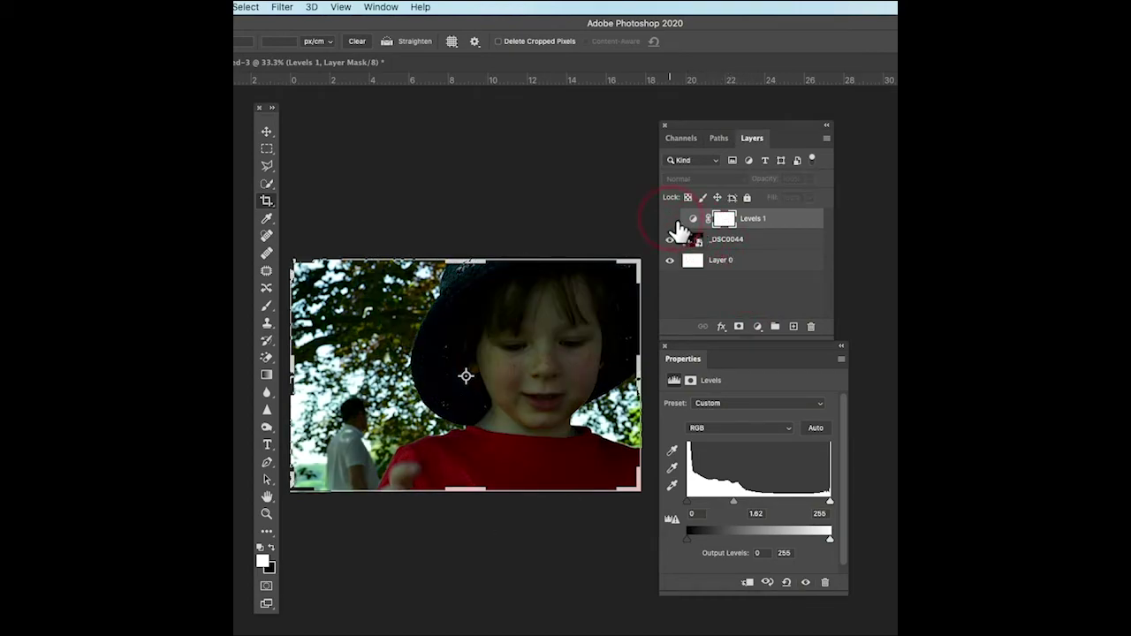
left_click(674, 220)
left_click(783, 228)
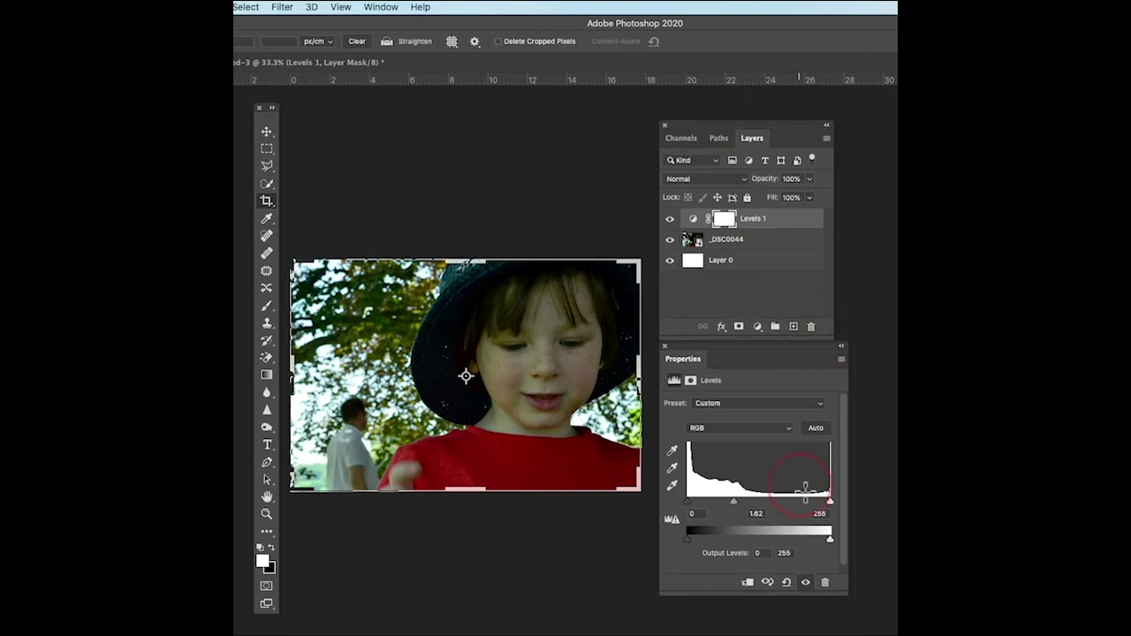
left_click(789, 432)
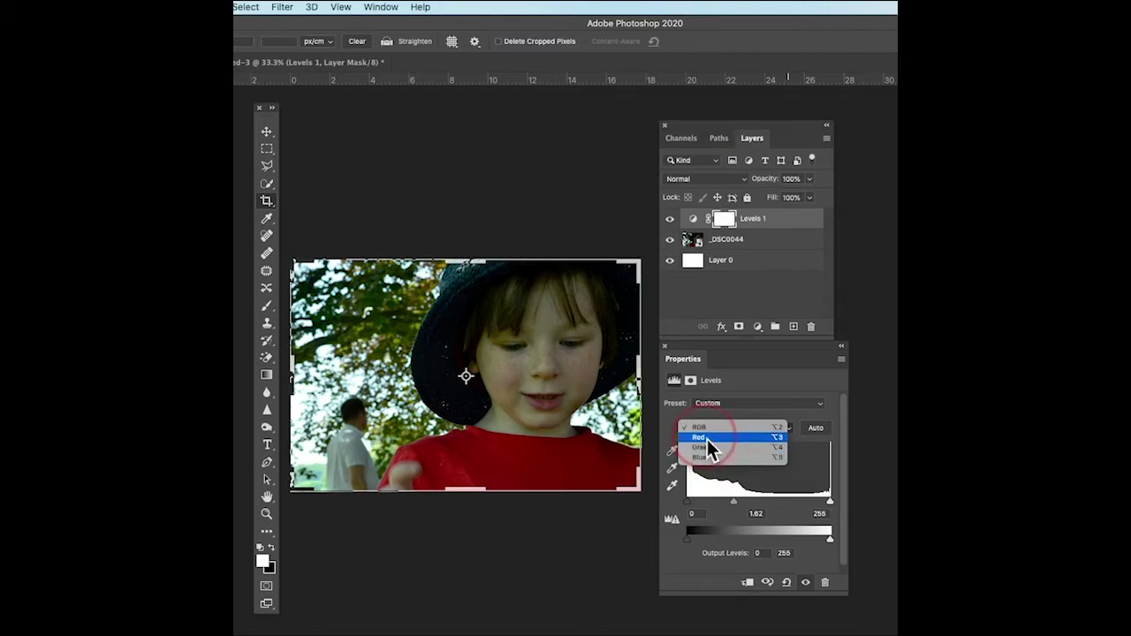
left_click(890, 431)
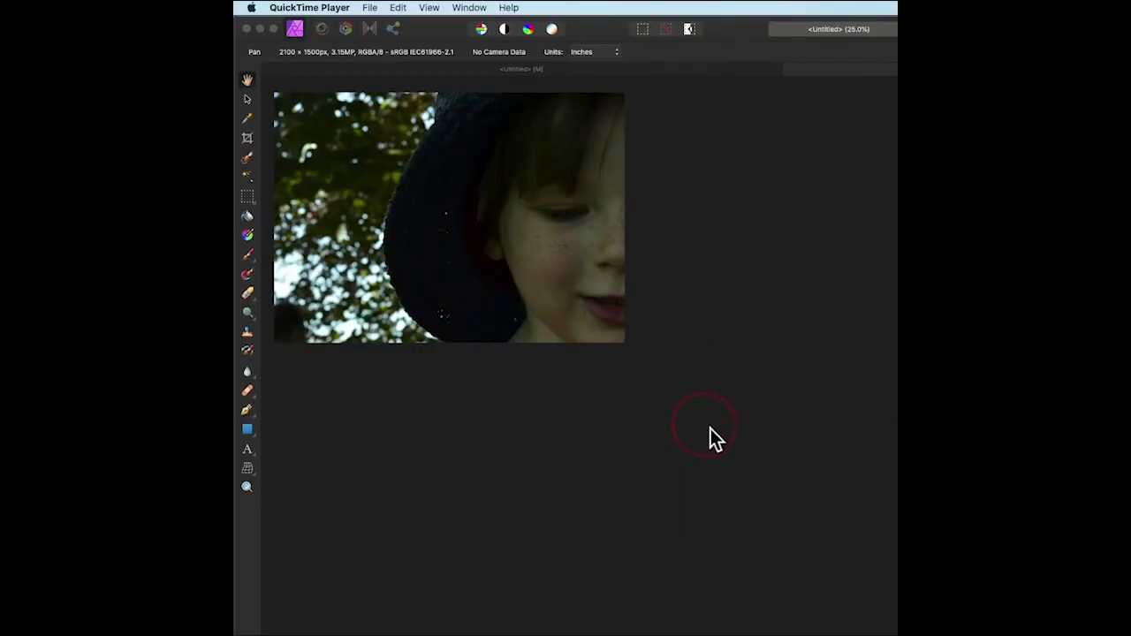
- Switch to Affinity Photo and position the Layers panel beside the _DSC0044 image
left_click(714, 427)
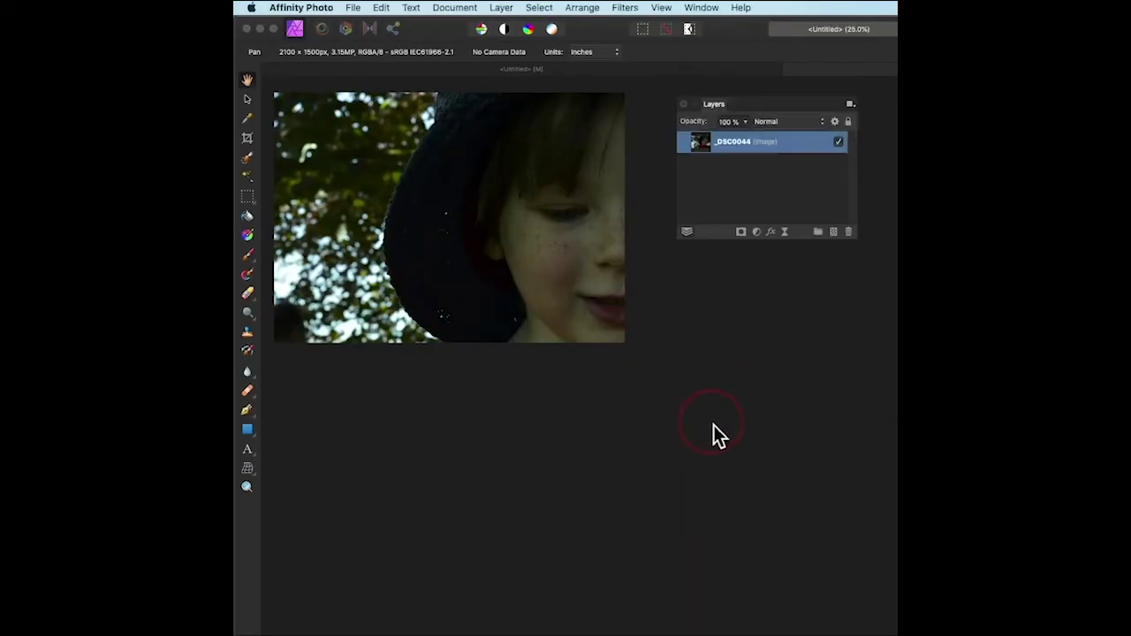
left_click_drag(766, 109, 751, 101)
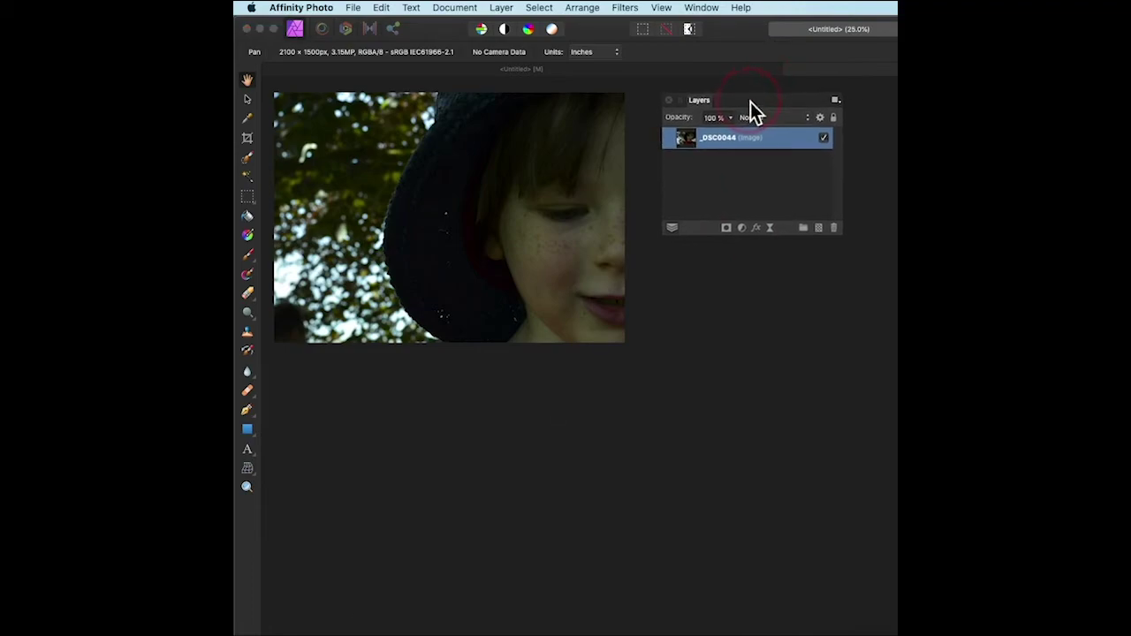
left_click(823, 307)
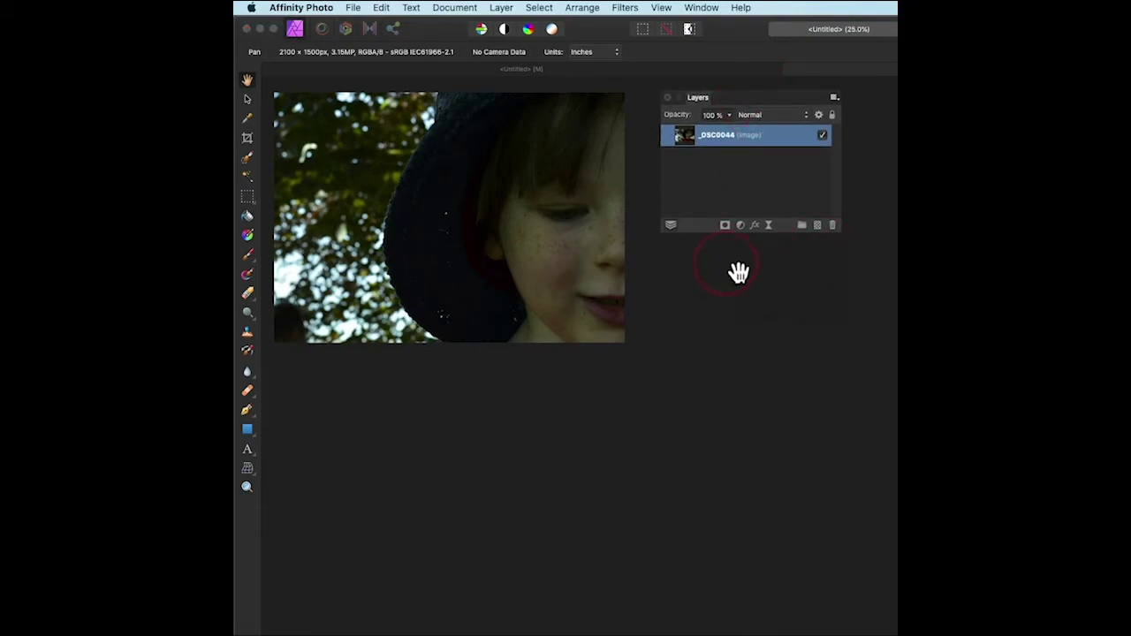
- Add a Levels adjustment above the _DSC0044 image and move its dialog below the layer list
left_click(743, 229)
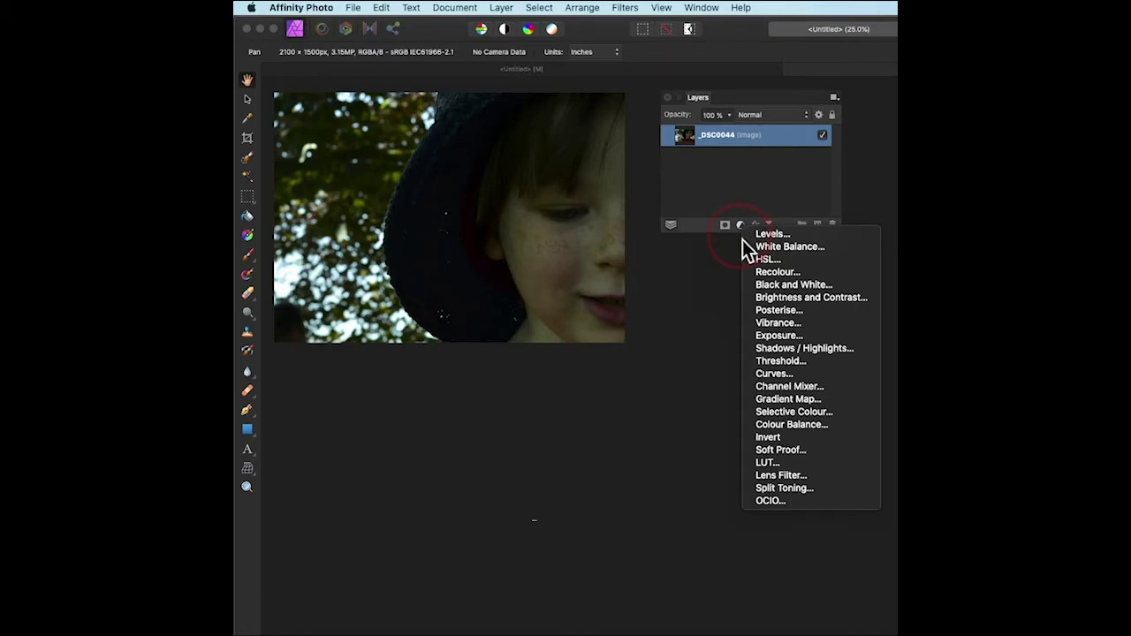
left_click(765, 235)
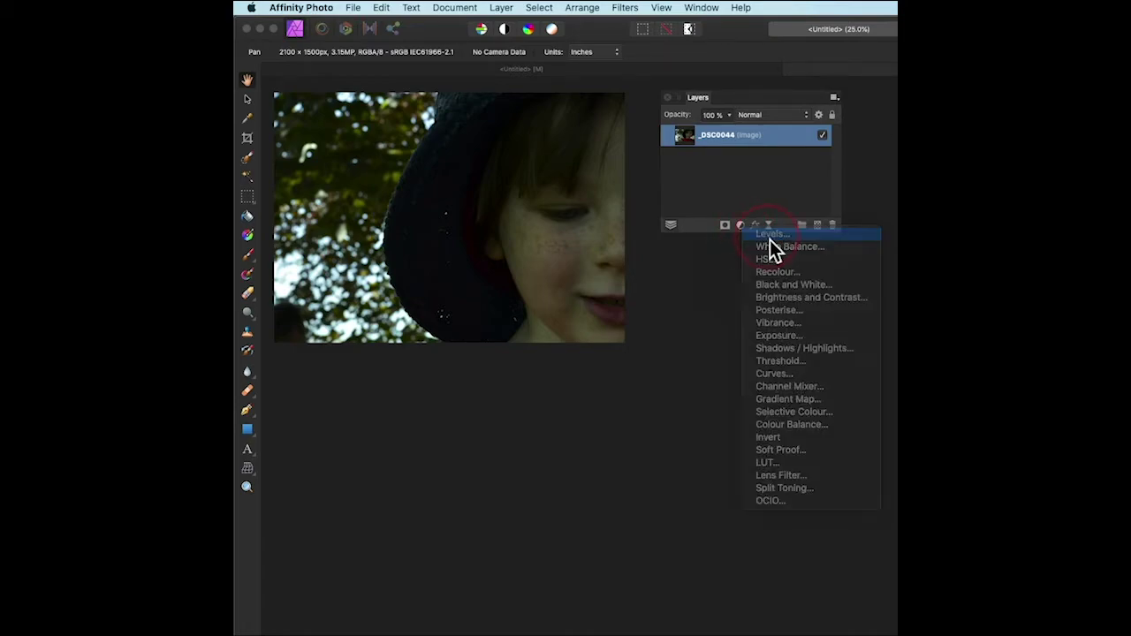
left_click_drag(846, 322, 827, 261)
left_click(880, 565)
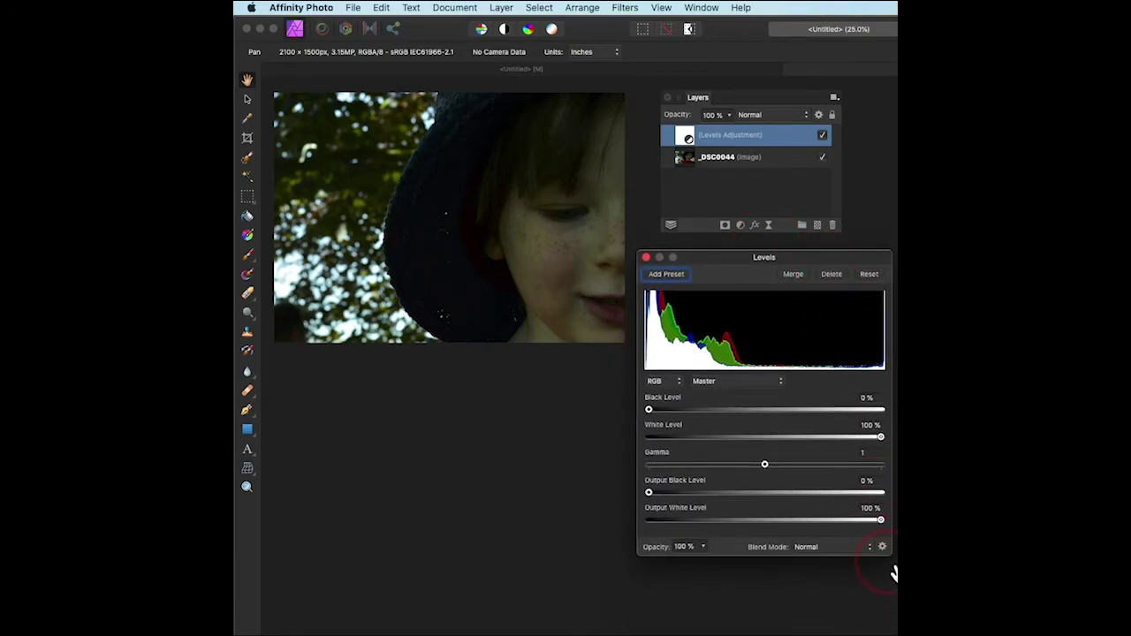
mouse_move(893, 574)
left_mouse_down()
mouse_move(861, 543)
mouse_move(893, 573)
left_mouse_up()
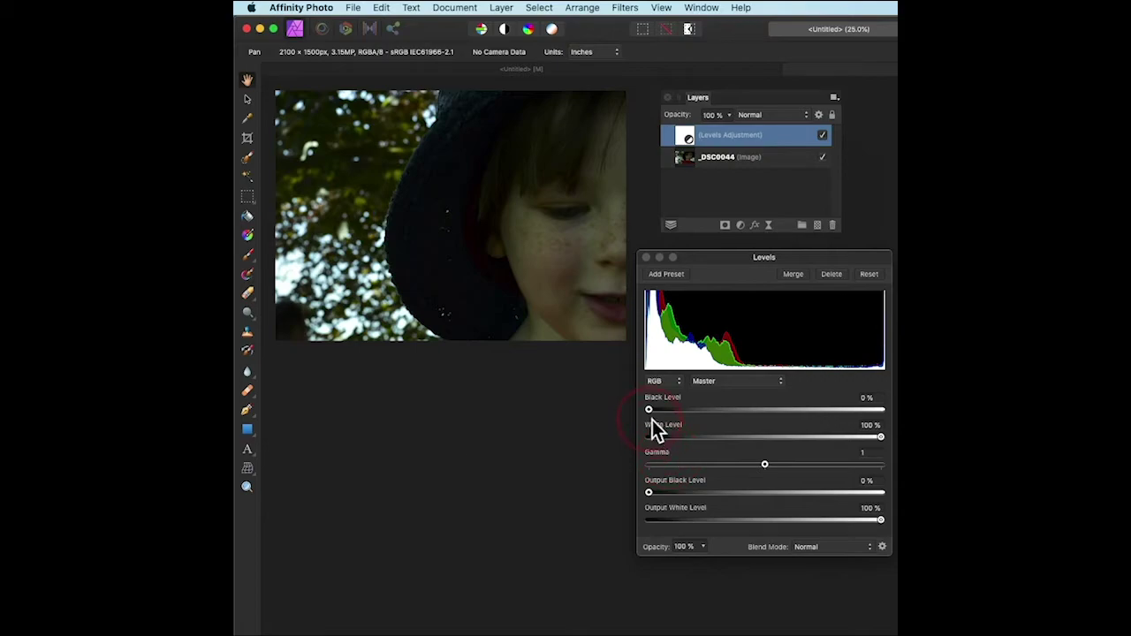
mouse_move(651, 412)
left_mouse_down()
mouse_move(683, 415)
mouse_move(642, 411)
left_mouse_up()
mouse_move(881, 439)
left_mouse_down()
mouse_move(870, 449)
mouse_move(831, 442)
mouse_move(886, 441)
left_mouse_up()
left_click(737, 467)
mouse_move(652, 495)
left_mouse_down()
mouse_move(888, 517)
mouse_move(648, 493)
left_mouse_up()
mouse_move(881, 520)
left_mouse_down()
mouse_move(636, 525)
mouse_move(881, 520)
left_mouse_up()
mouse_move(766, 468)
left_mouse_down()
mouse_move(753, 469)
mouse_move(798, 472)
mouse_move(745, 467)
mouse_move(765, 471)
left_mouse_up()
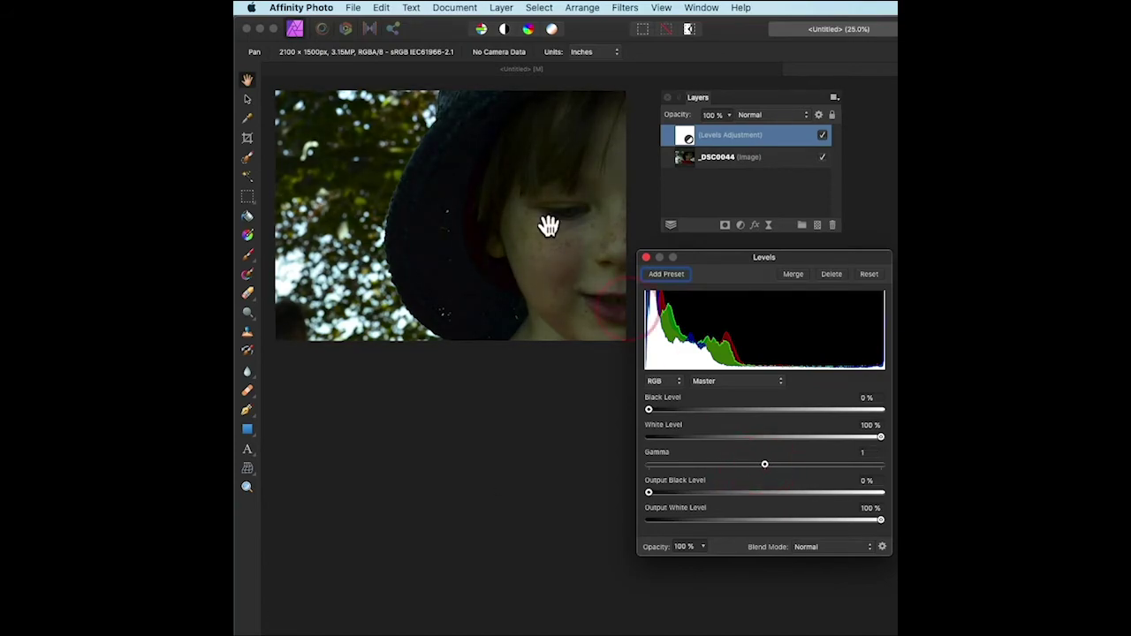
- Scale the _DSC0044 image down to about 61% with the Move tool so the whole face fits within the canvas
left_click(248, 100)
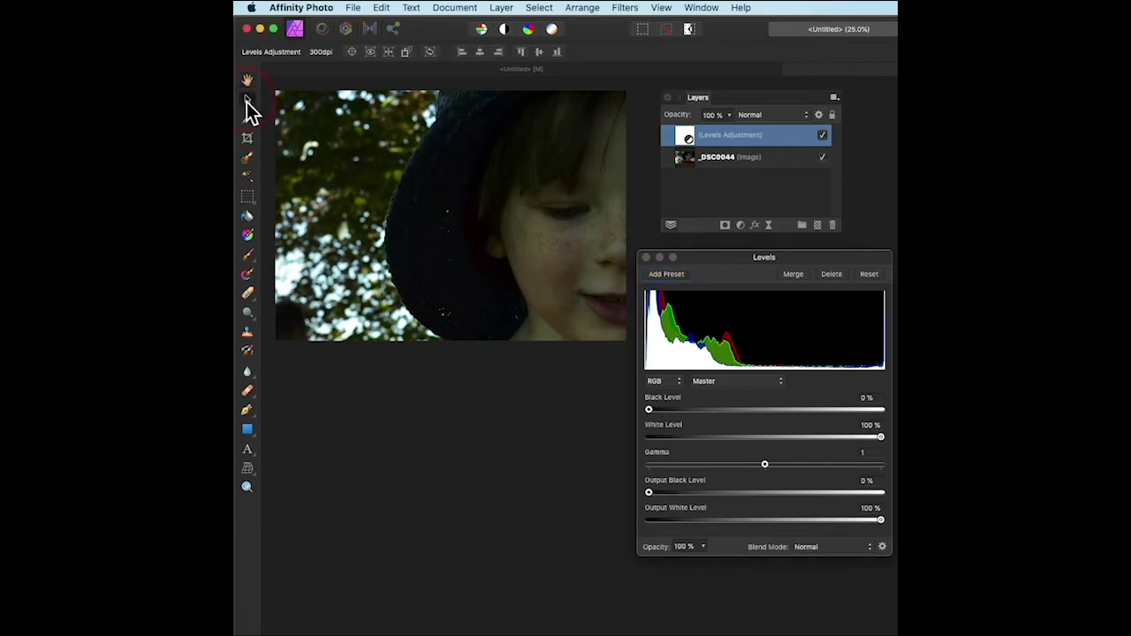
left_click(426, 233)
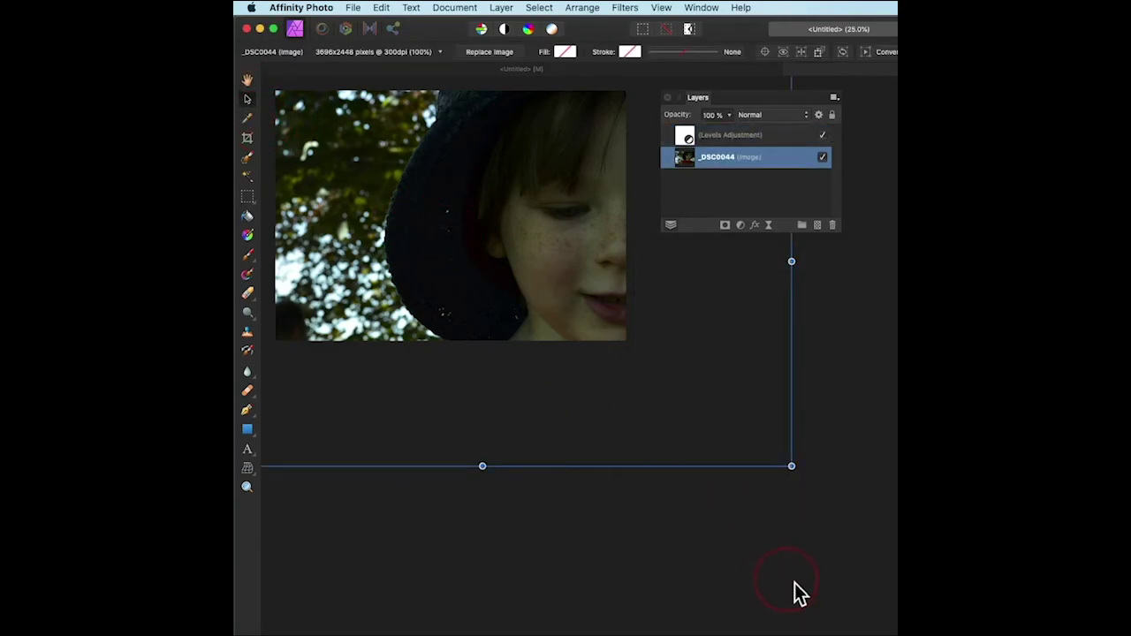
left_click_drag(793, 467, 566, 273)
left_click_drag(678, 366, 655, 357)
left_click_drag(597, 296, 573, 286)
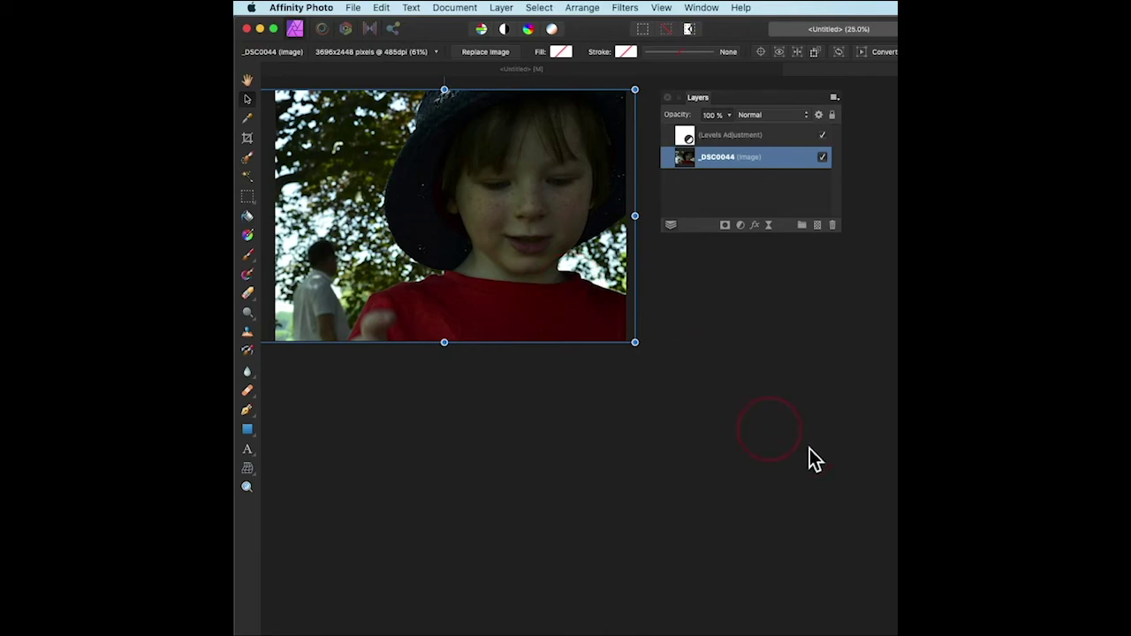
- Reopen the Levels adjustment above the _DSC0044 image and brighten the photo by setting the gamma to 0.759
left_click(733, 137)
left_click(731, 162)
left_click(711, 141)
double_click(689, 140)
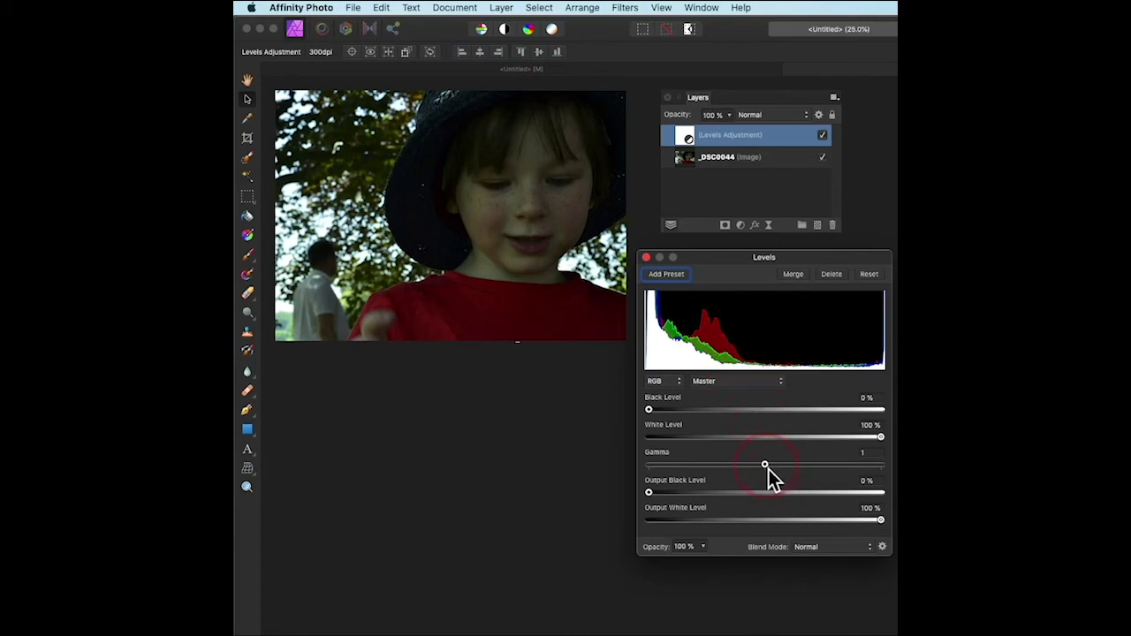
left_click_drag(768, 468, 740, 465)
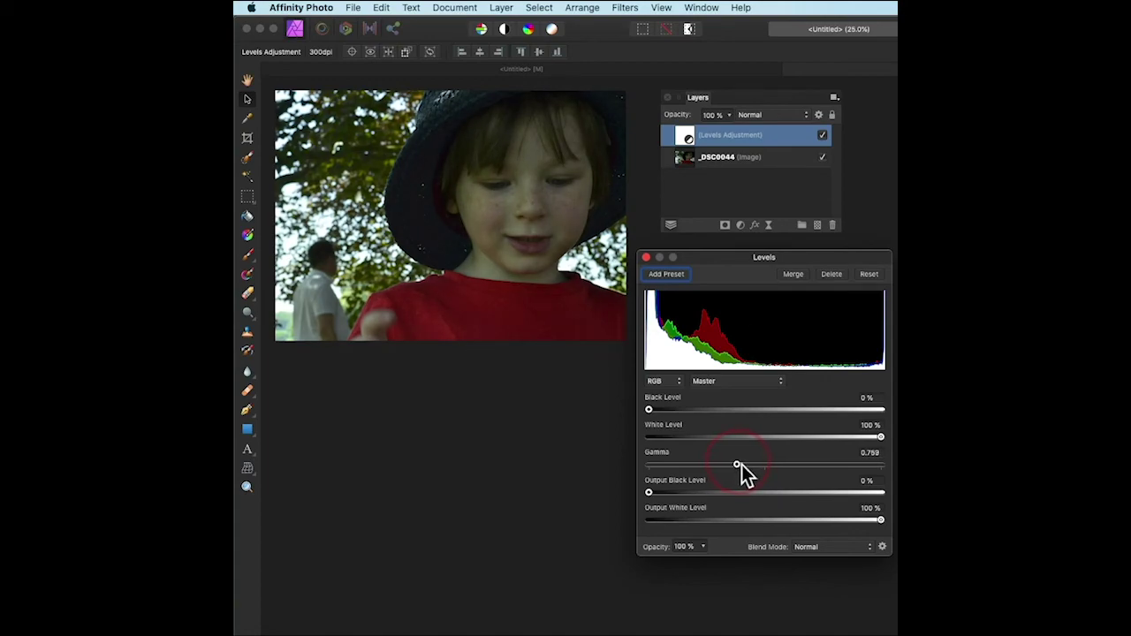
left_click_drag(741, 465, 742, 465)
- Compare the _DSC0044 photo with its Levels adjustment hidden and shown
left_click(758, 134)
left_click(823, 135)
left_click(824, 137)
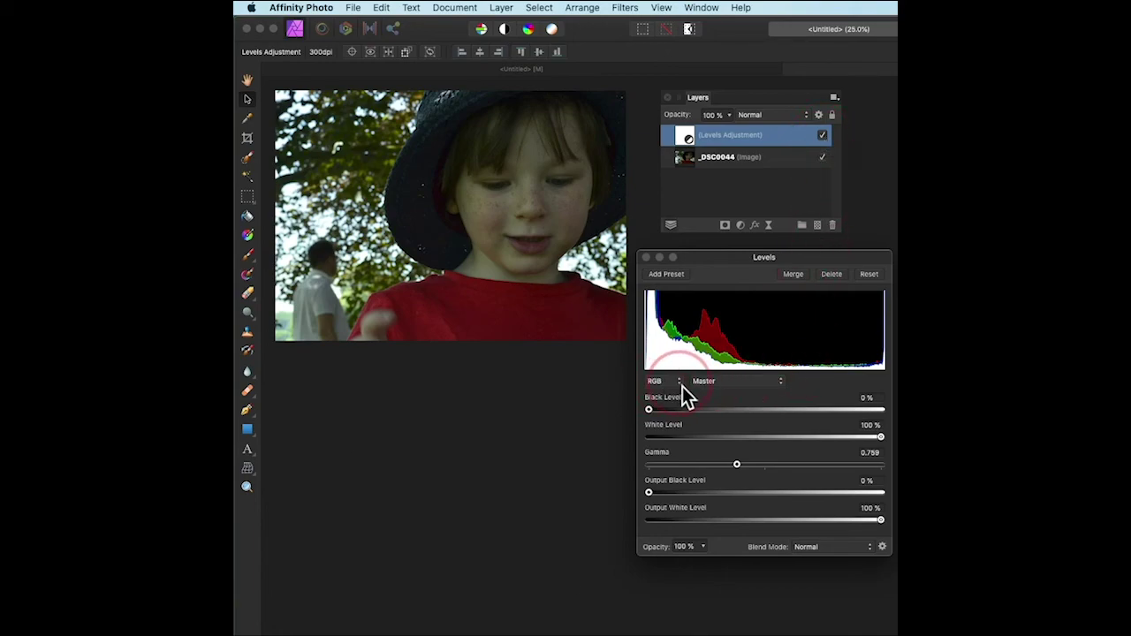
- View the channels and the colour models available for the Levels adjustment
left_click(781, 385)
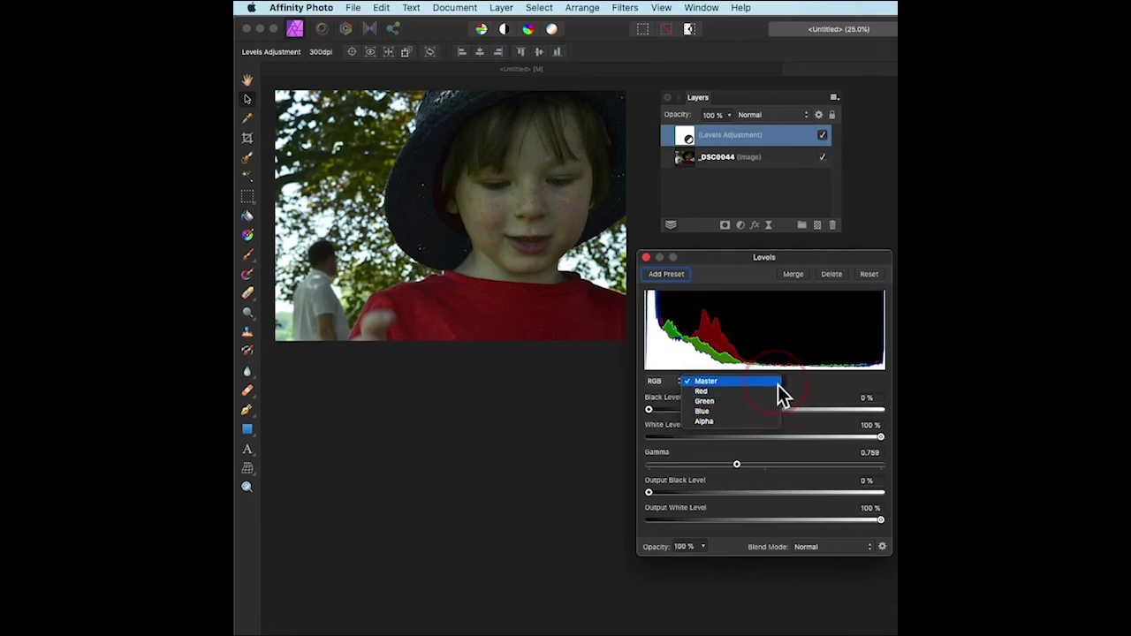
left_click(824, 391)
left_click(686, 387)
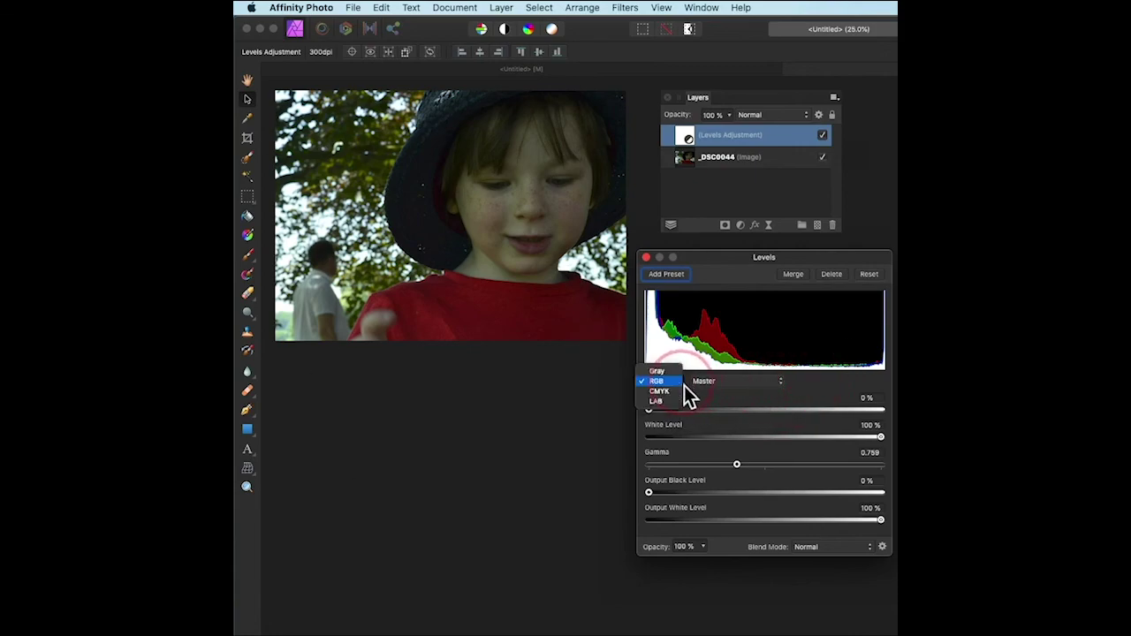